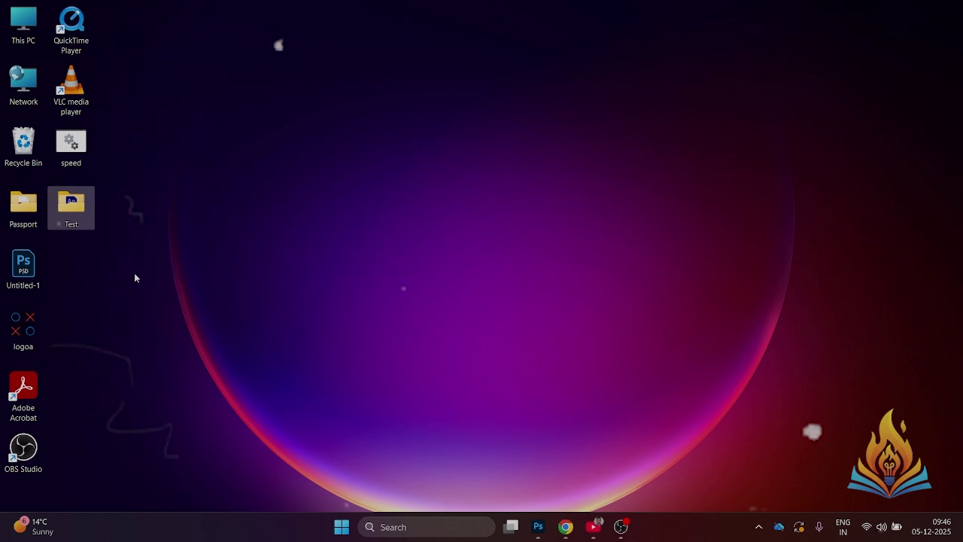
Step: Open the Hour Glass Animate document from the Test folder on the desktop and fit the stage in the window
double_click(75, 215)
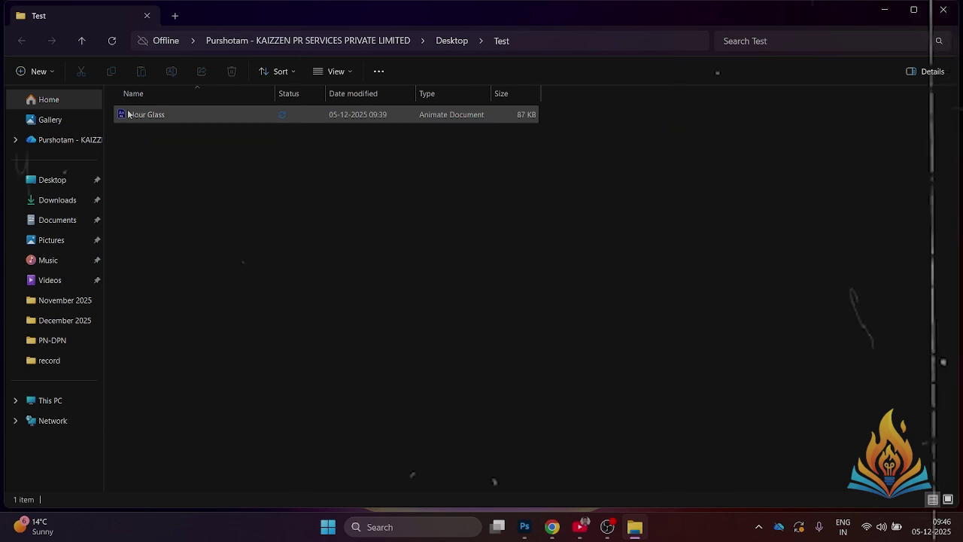
double_click(136, 114)
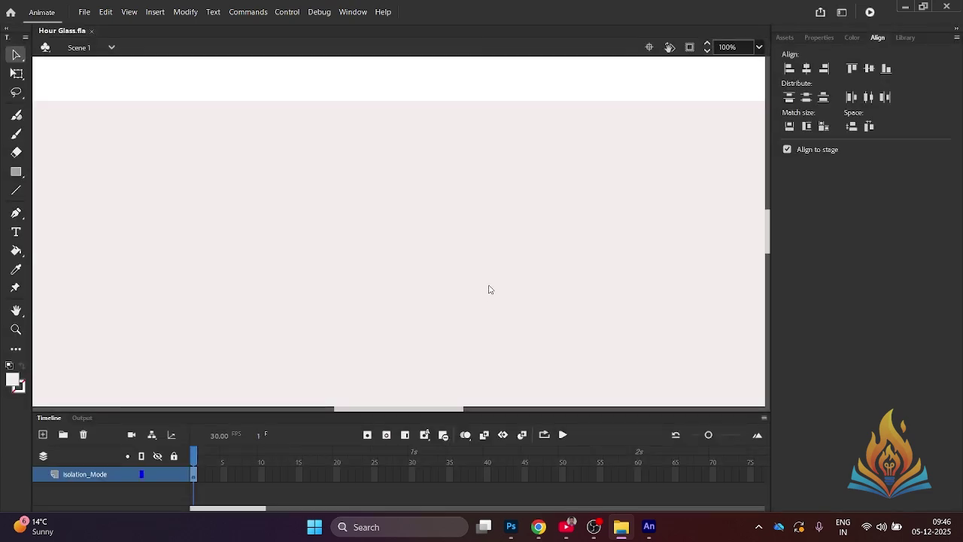
click(759, 47)
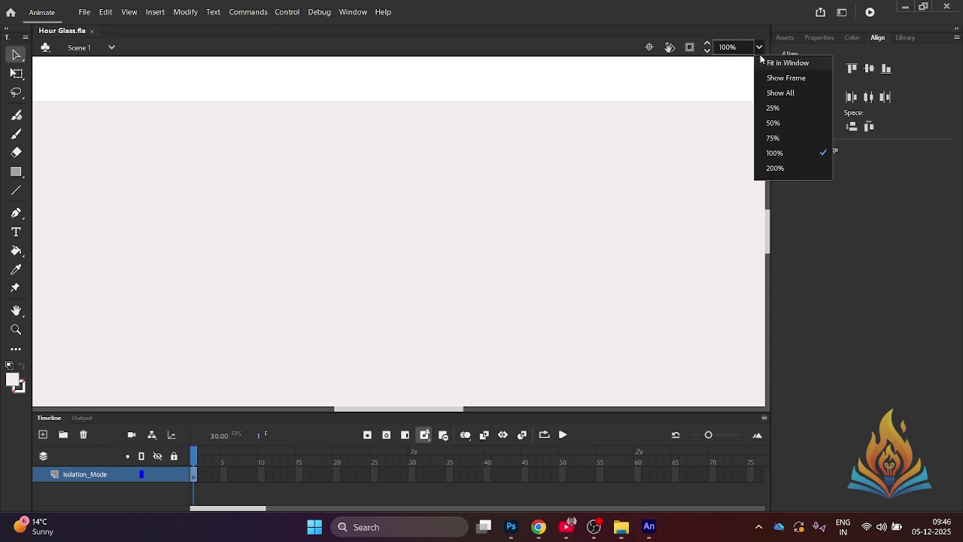
click(759, 48)
click(778, 62)
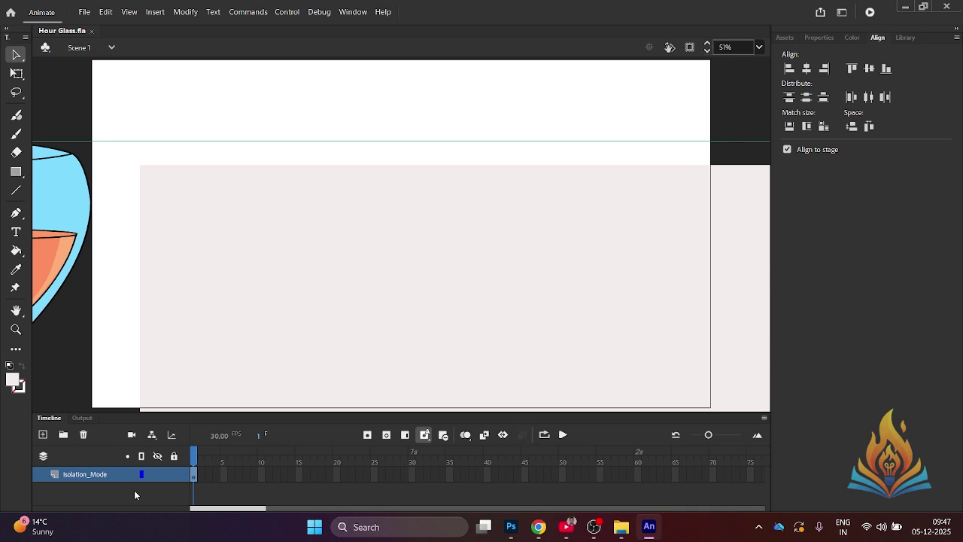
Step: Enter the artwork group and resize the large light background rectangle to 1920 wide by 1080 high
click(283, 473)
scroll(327, 361, down, 4)
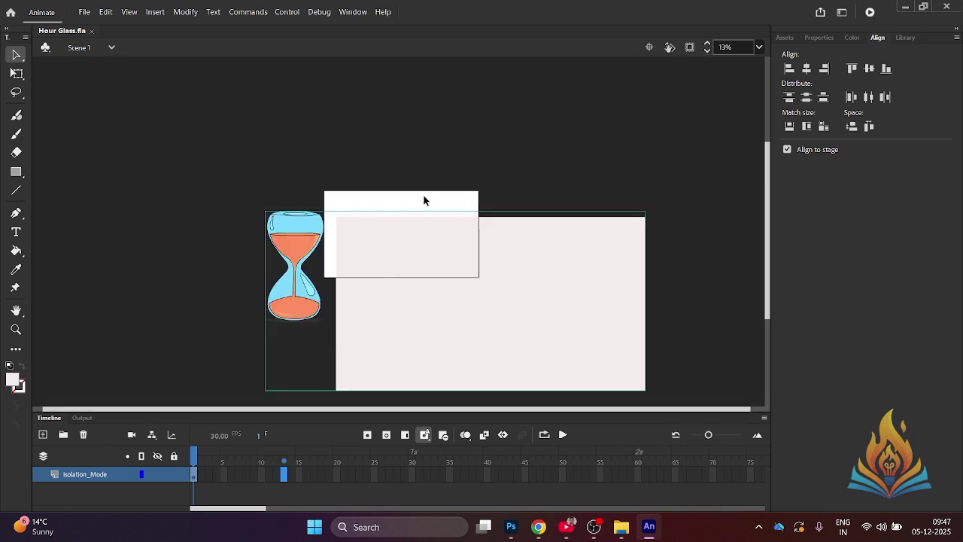
click(449, 170)
double_click(442, 271)
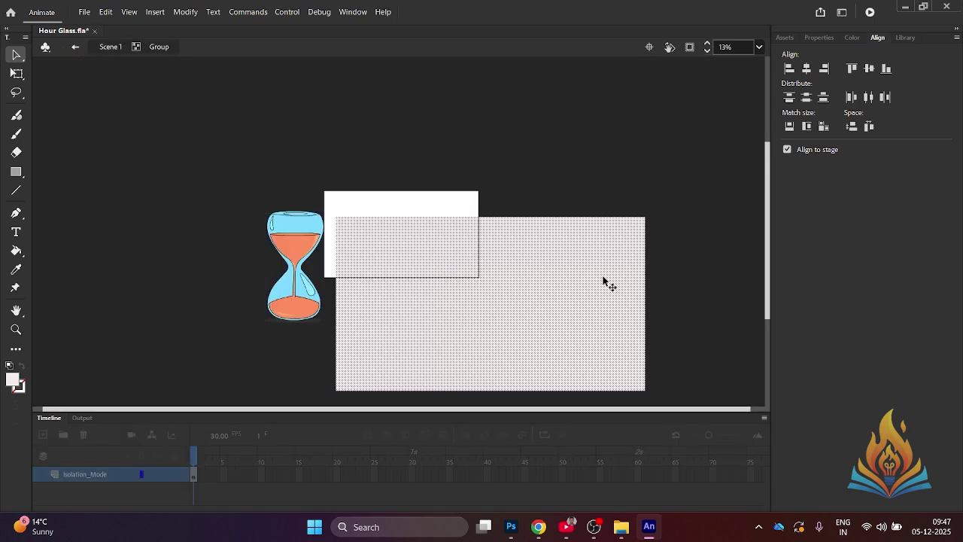
click(528, 268)
click(820, 38)
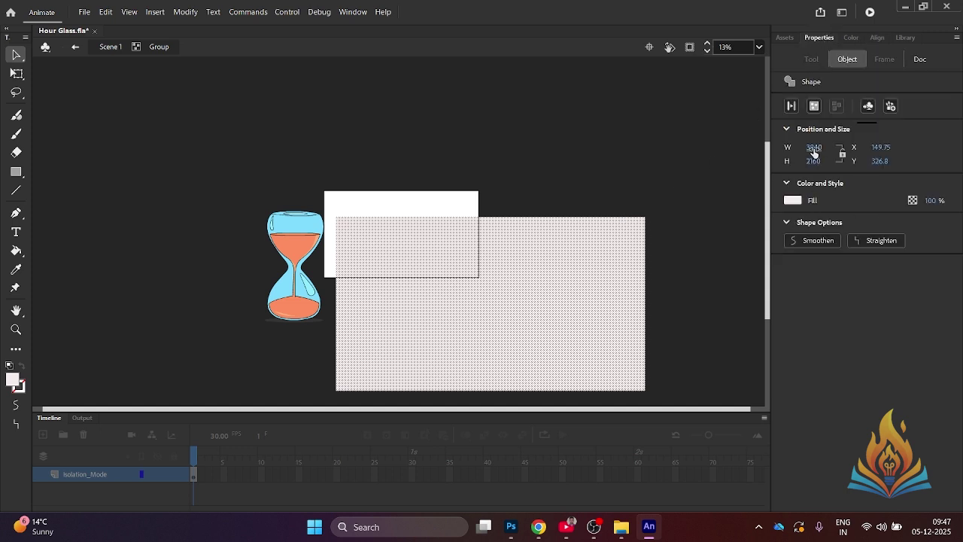
click(813, 148)
key(Tab)
text(1)
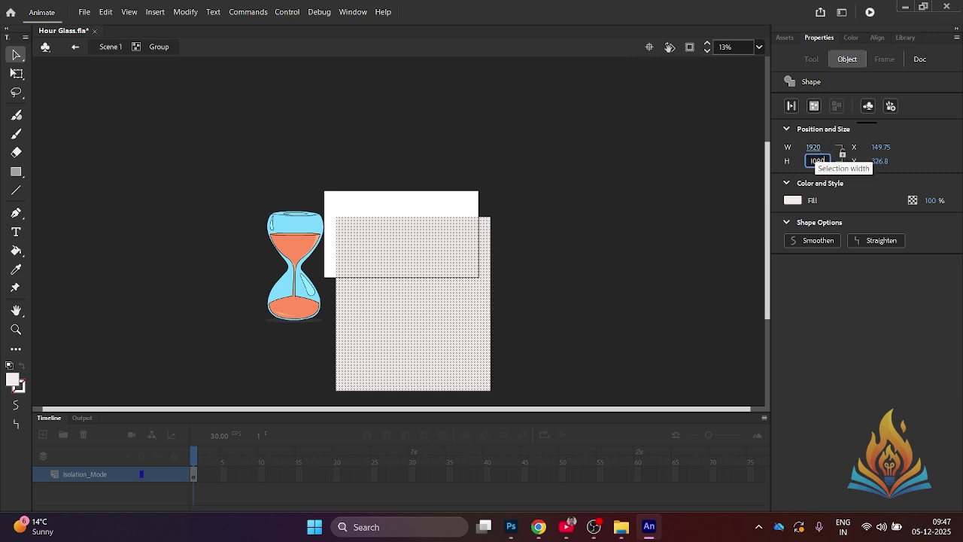
key(Return)
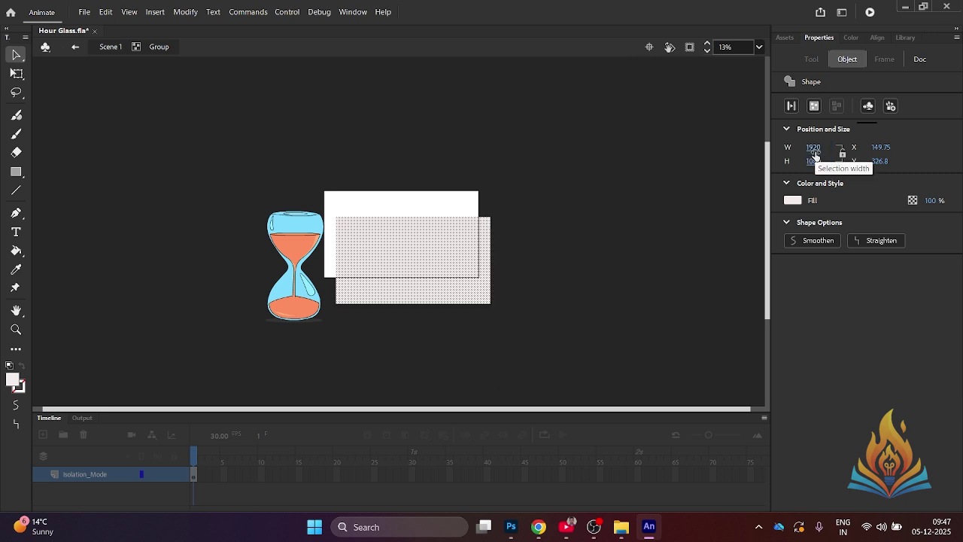
Step: Centre the background rectangle horizontally and vertically on the stage
click(876, 37)
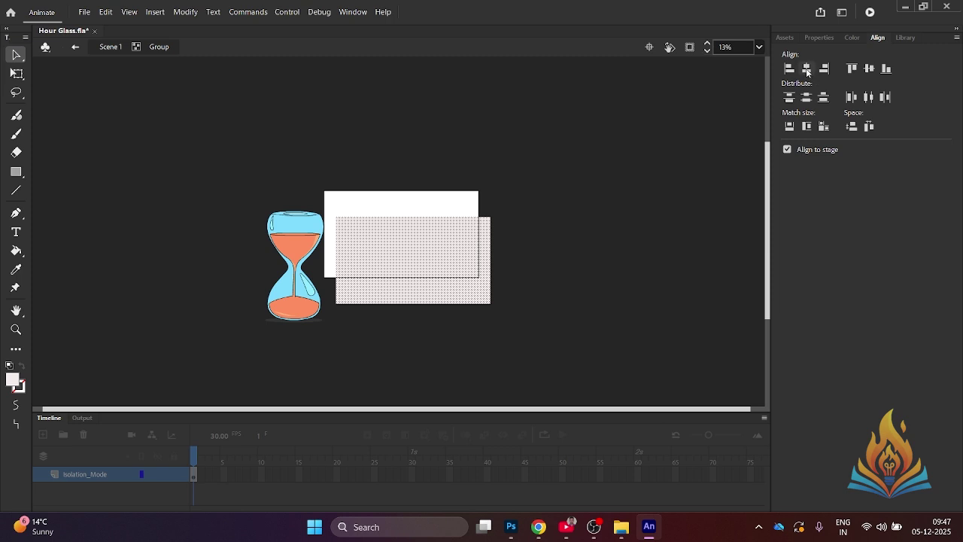
click(806, 68)
click(872, 70)
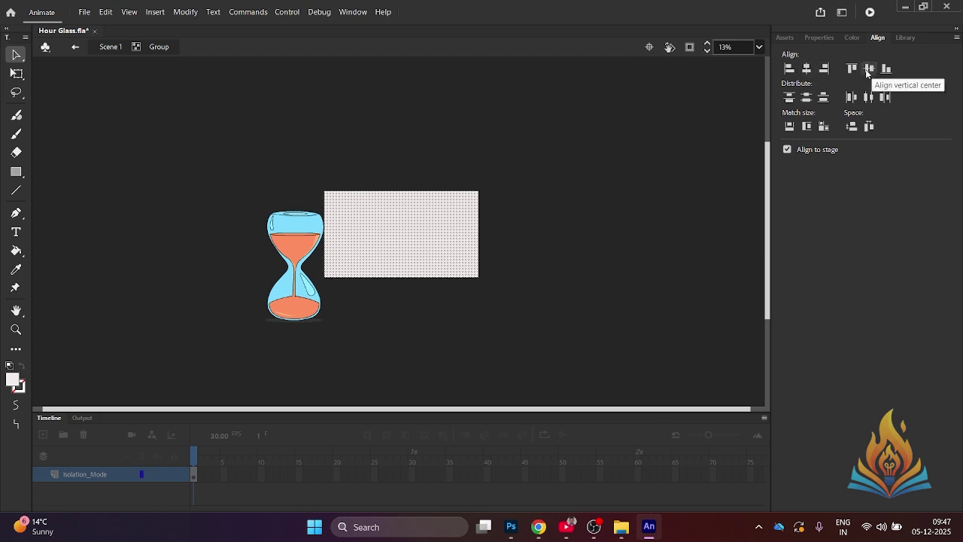
click(632, 182)
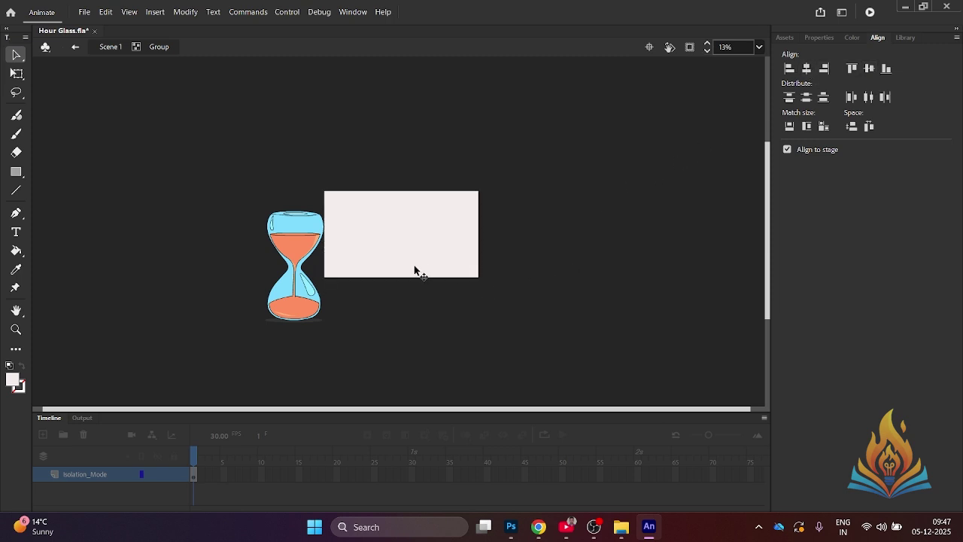
Step: Align the hourglass artwork to the horizontal and vertical centre of the stage
click(284, 265)
click(397, 282)
click(308, 280)
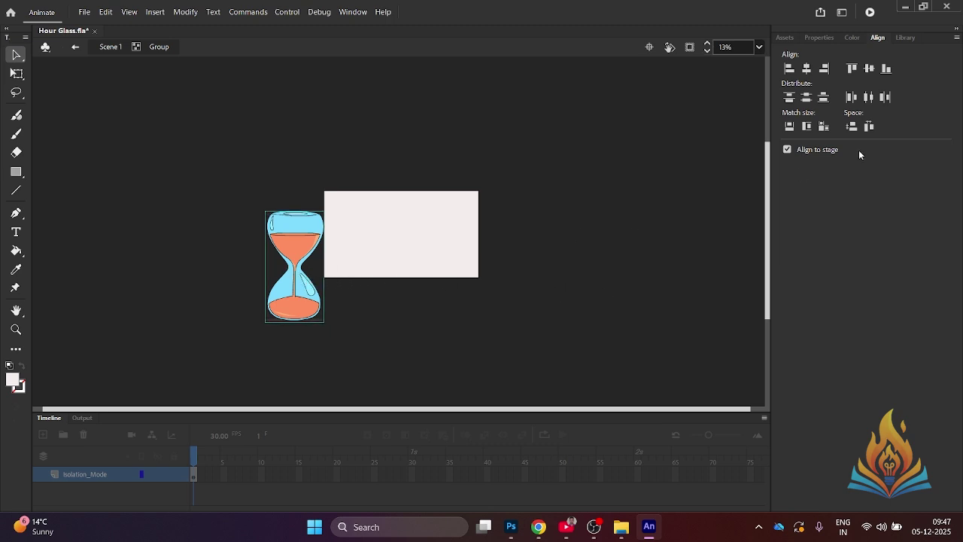
click(807, 68)
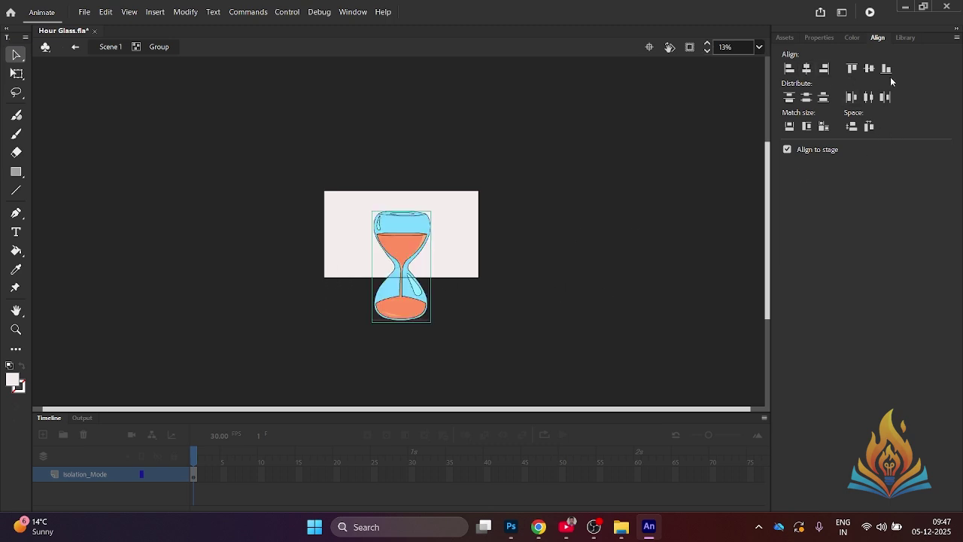
click(870, 69)
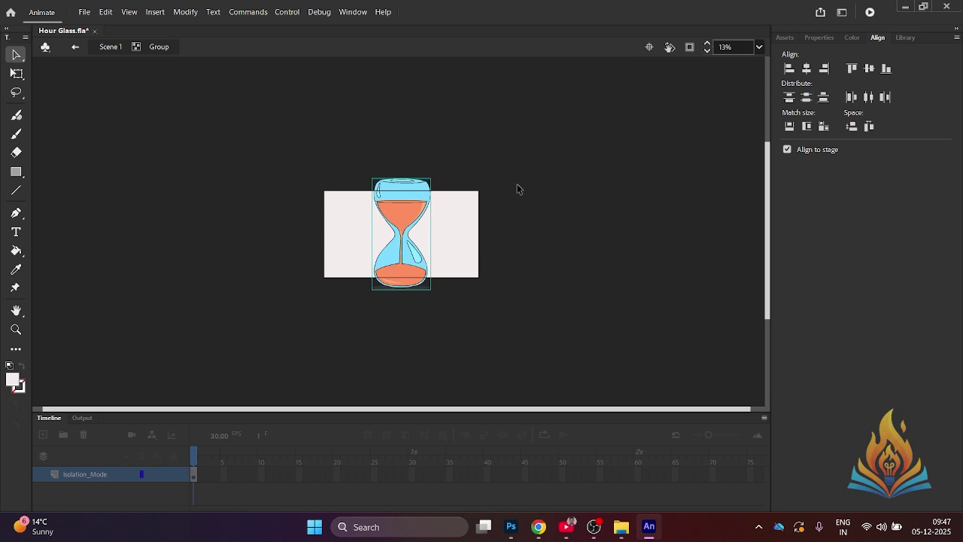
Step: Scale the hourglass down in successive passes until it fits inside the background, using 80% and 90% for the last two
key(ctrl+alt+s)
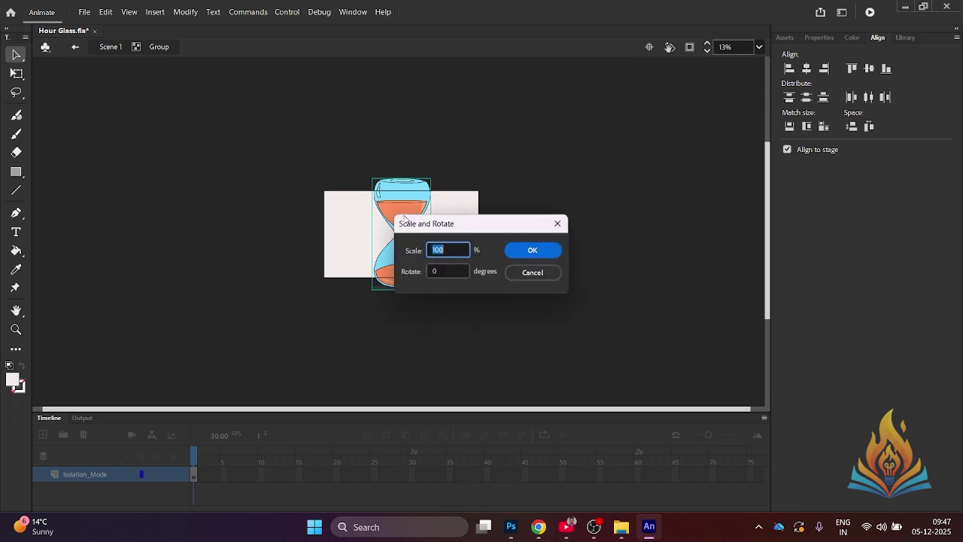
key(Return)
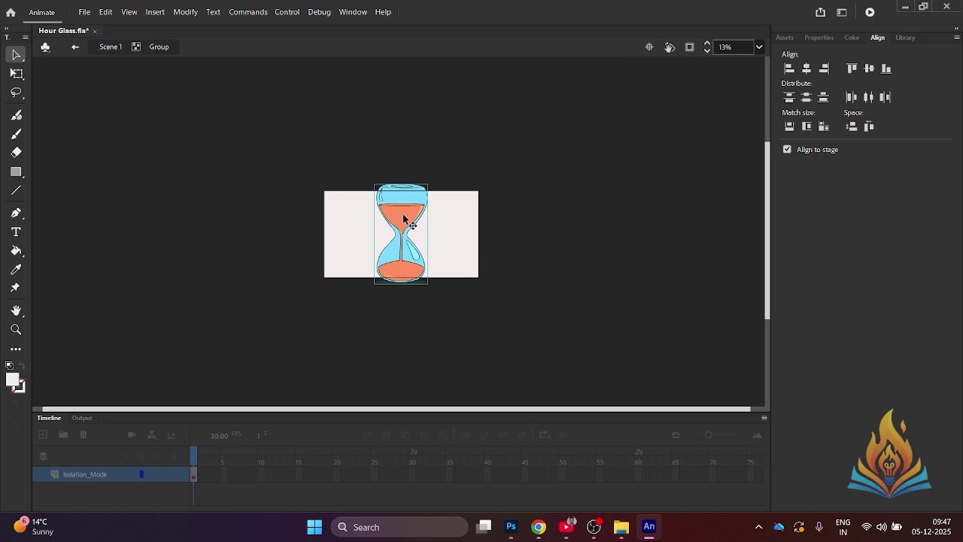
key(ctrl+alt+s)
text(80)
key(Return)
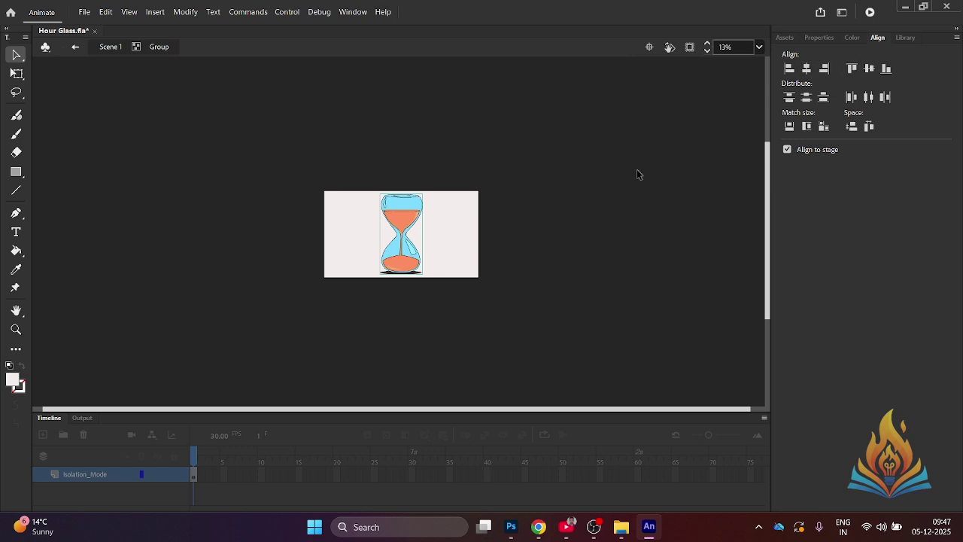
key(ctrl+alt+s)
text(90)
key(Return)
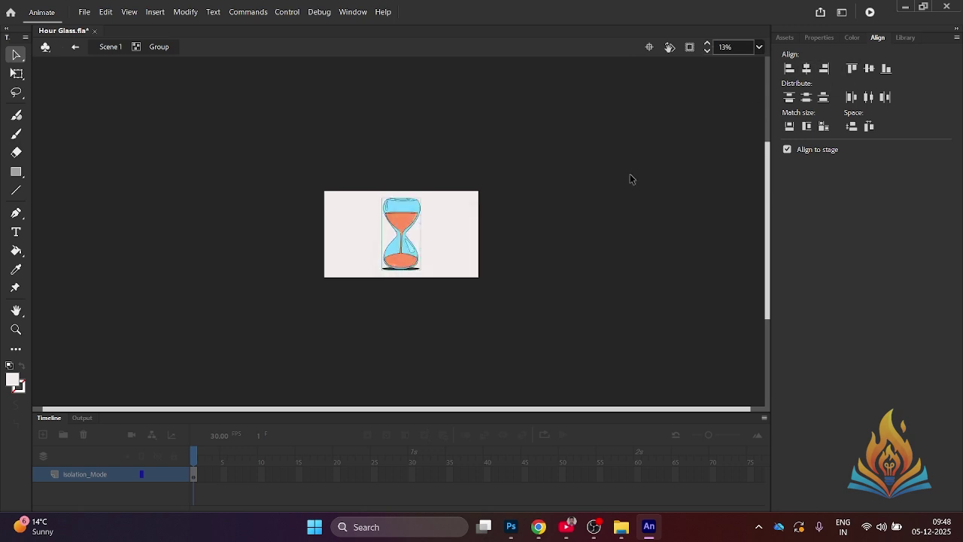
click(598, 219)
Step: Start a legacy image export and choose the Test folder on the desktop as its destination
click(85, 13)
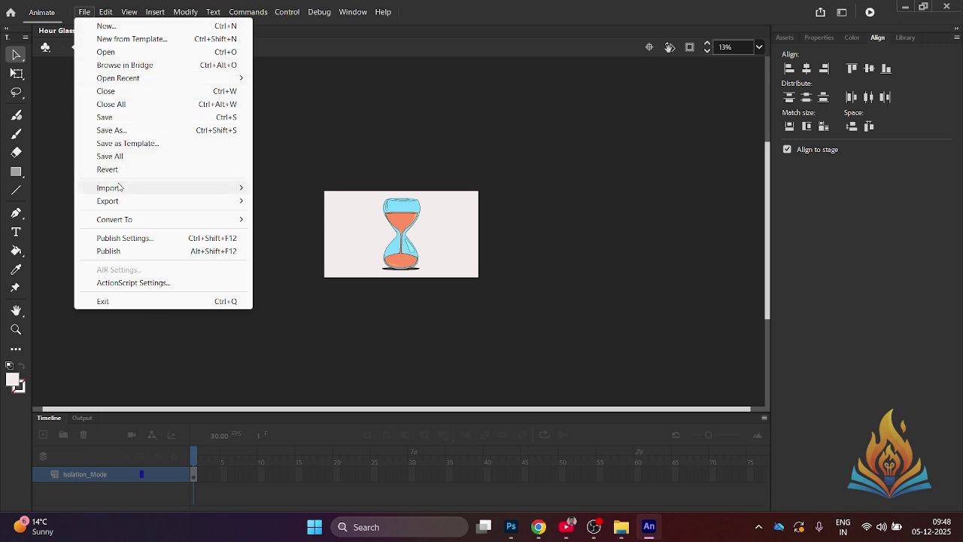
mouse_move(207, 205)
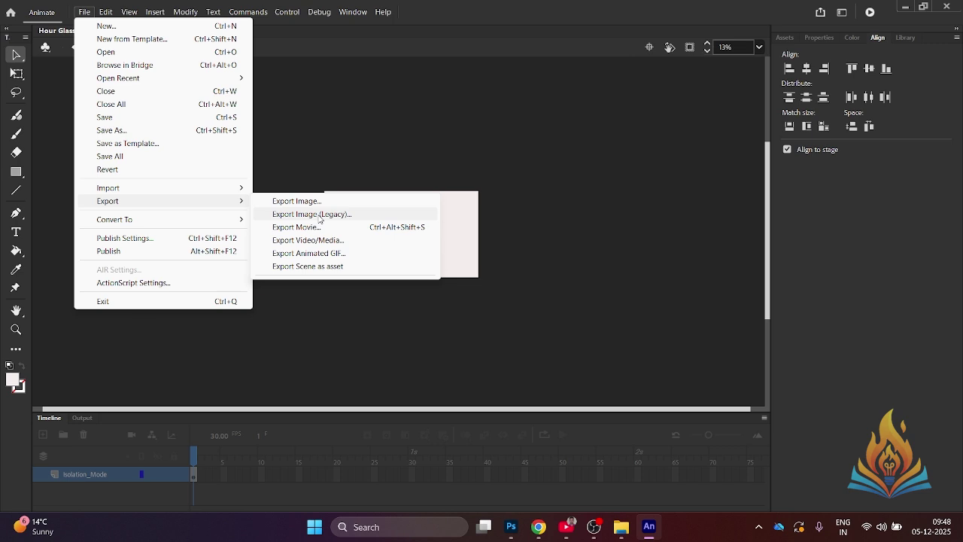
click(315, 215)
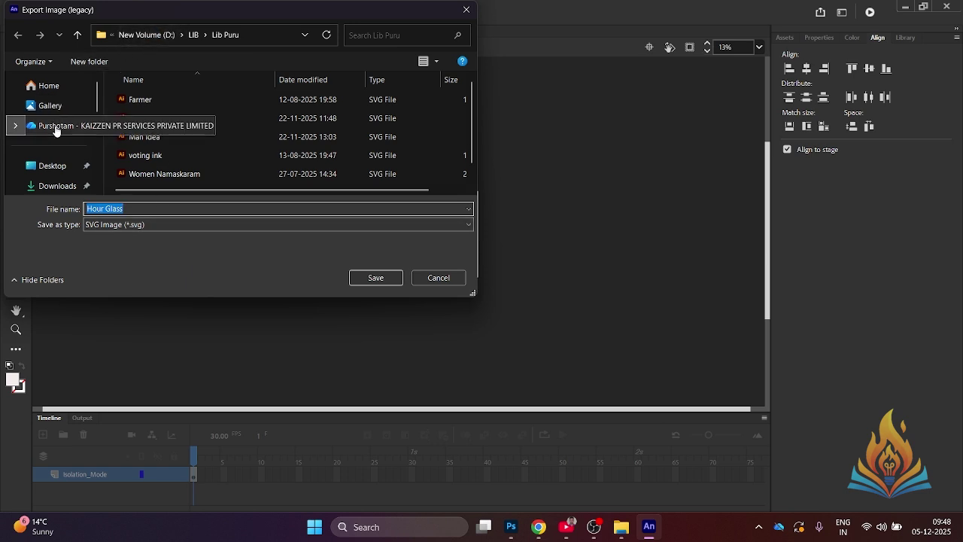
click(47, 86)
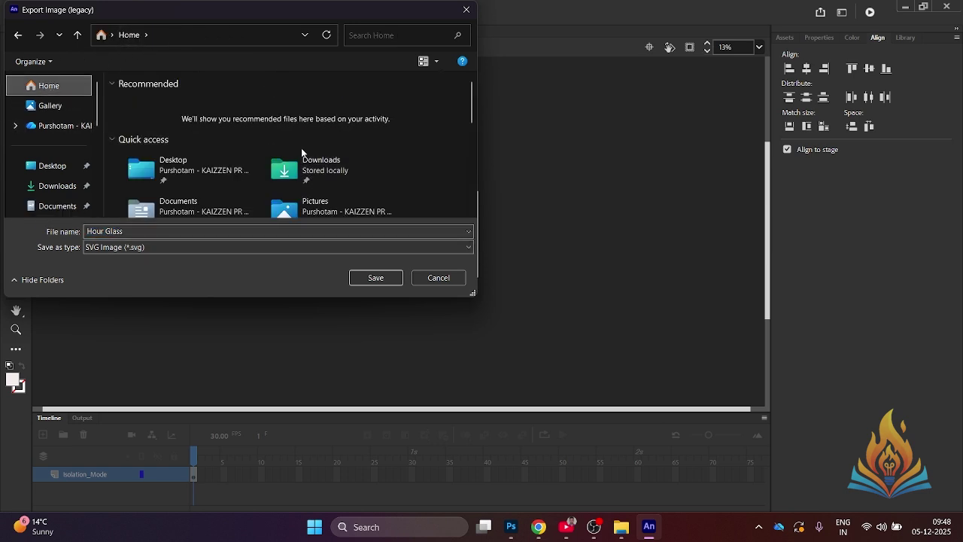
scroll(324, 147, down, 5)
scroll(349, 143, up, 4)
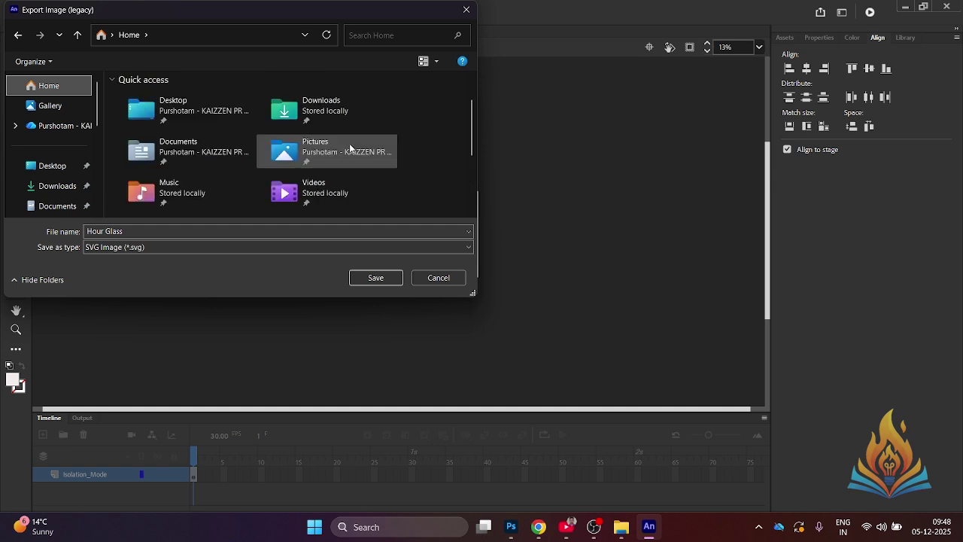
scroll(349, 143, down, 2)
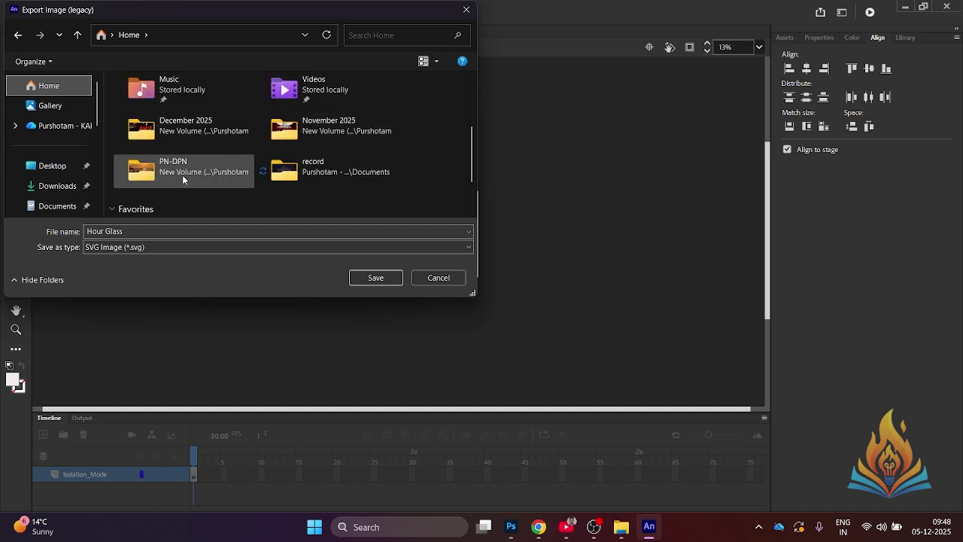
click(281, 174)
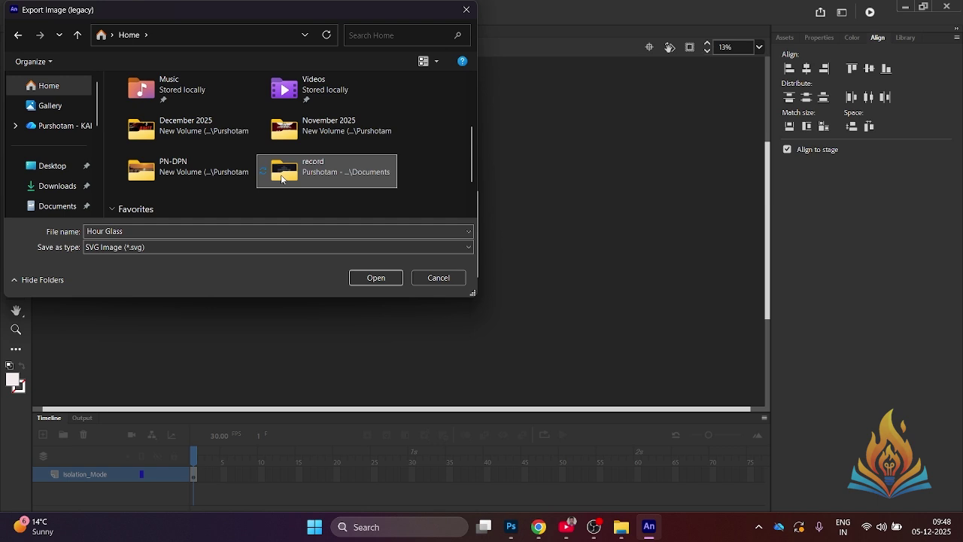
click(58, 165)
click(225, 120)
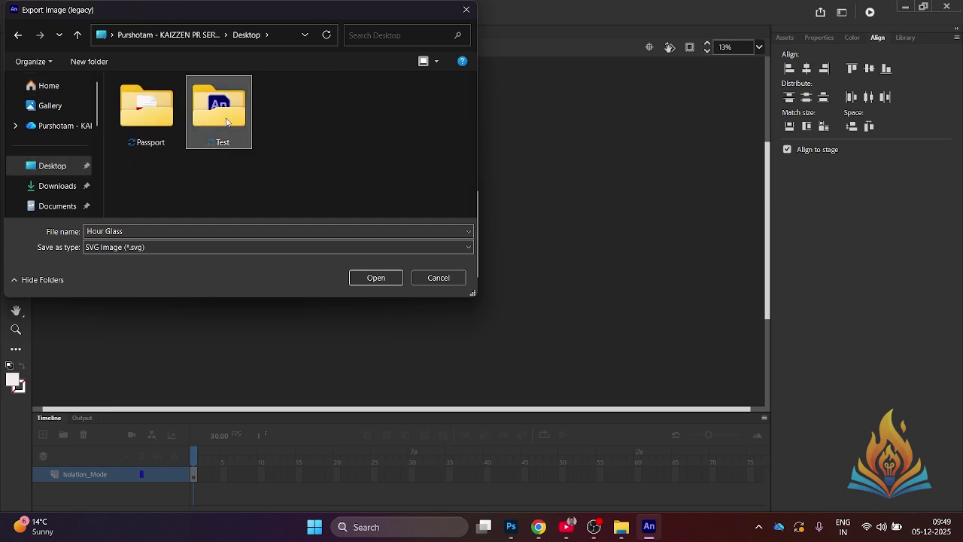
double_click(225, 121)
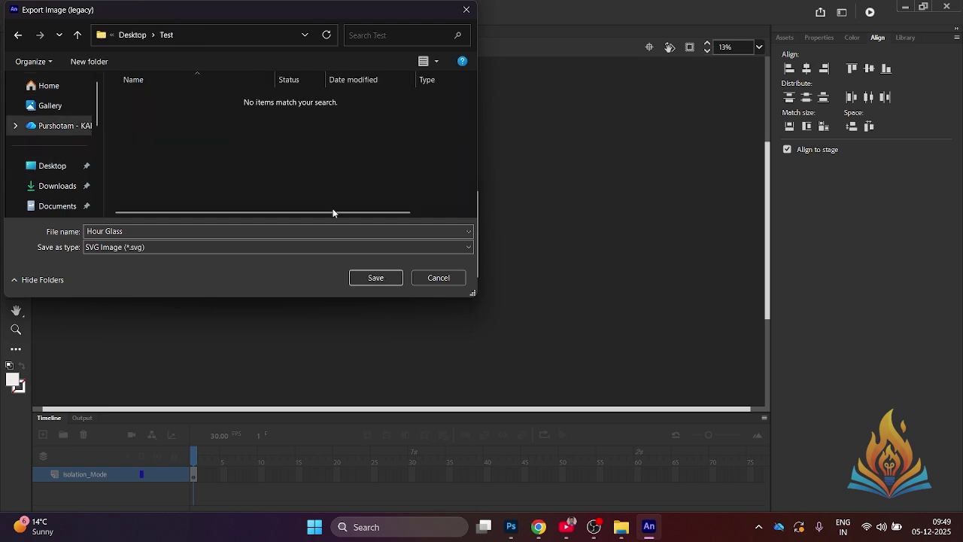
Step: Export the artwork as an SVG image named Hour Glass, with linked images copied into the images folder
click(263, 250)
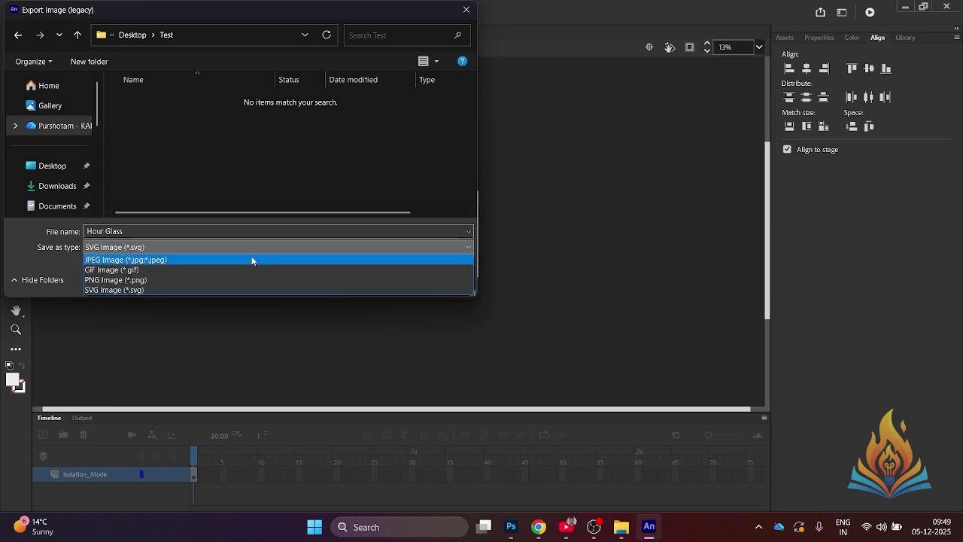
click(198, 290)
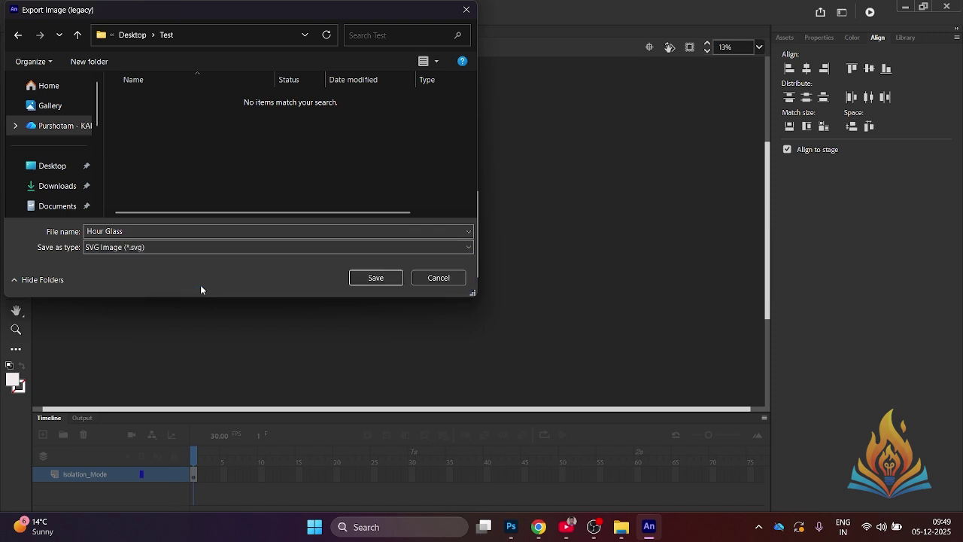
click(257, 247)
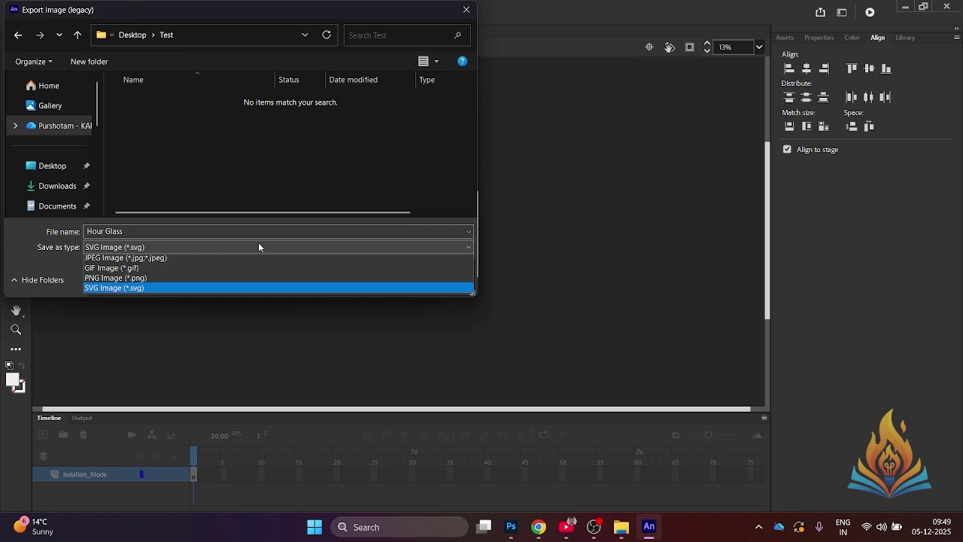
click(212, 291)
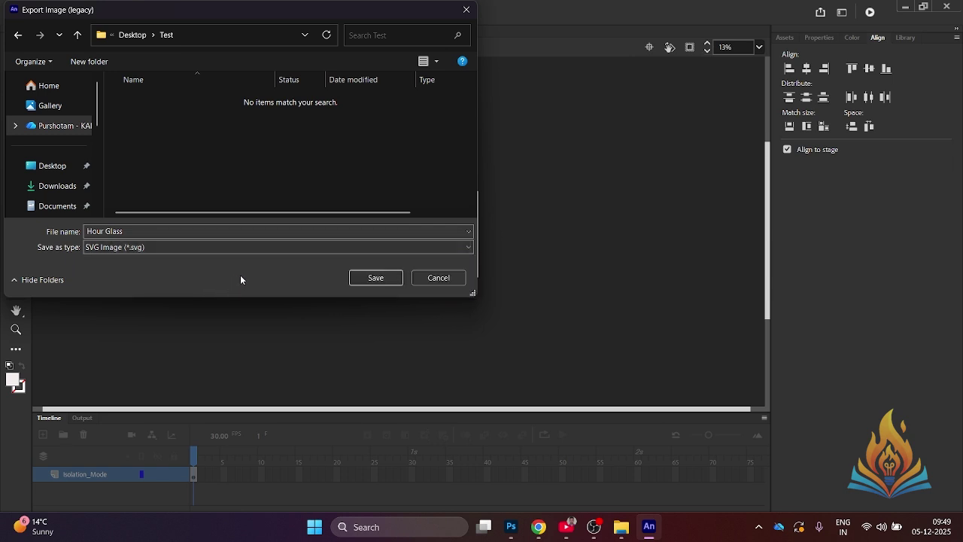
click(378, 277)
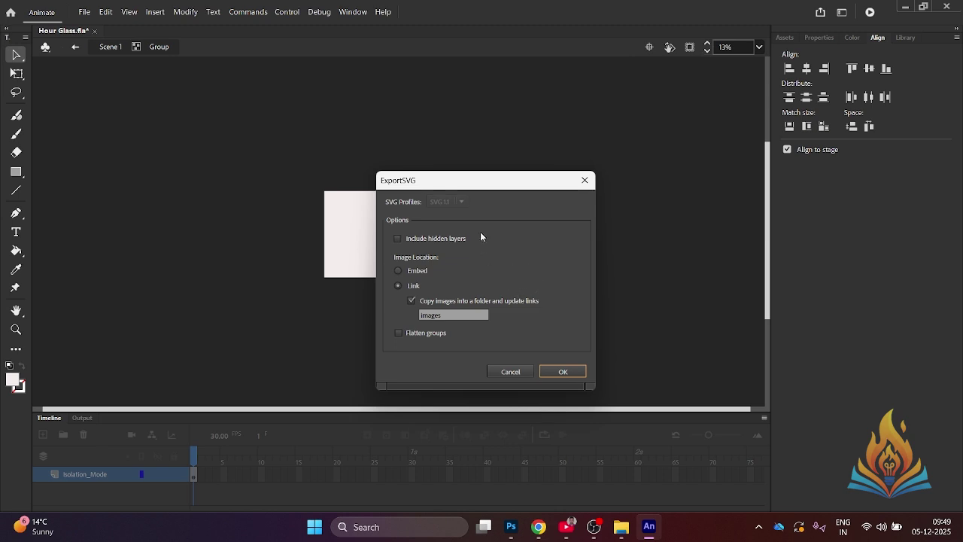
drag(487, 186, 425, 150)
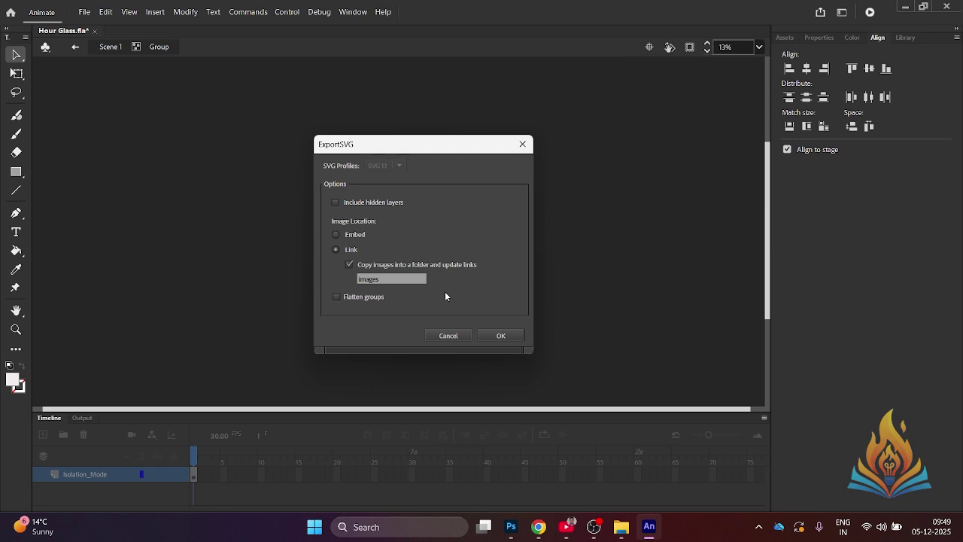
click(502, 336)
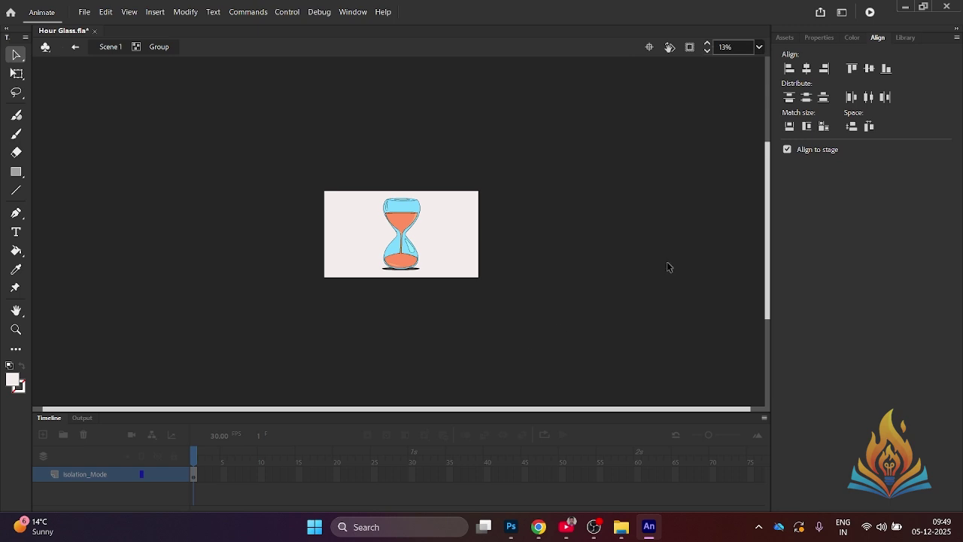
Step: Quit Animate without saving the changes to Hour Glass.fla and open the Test folder on the desktop
click(951, 8)
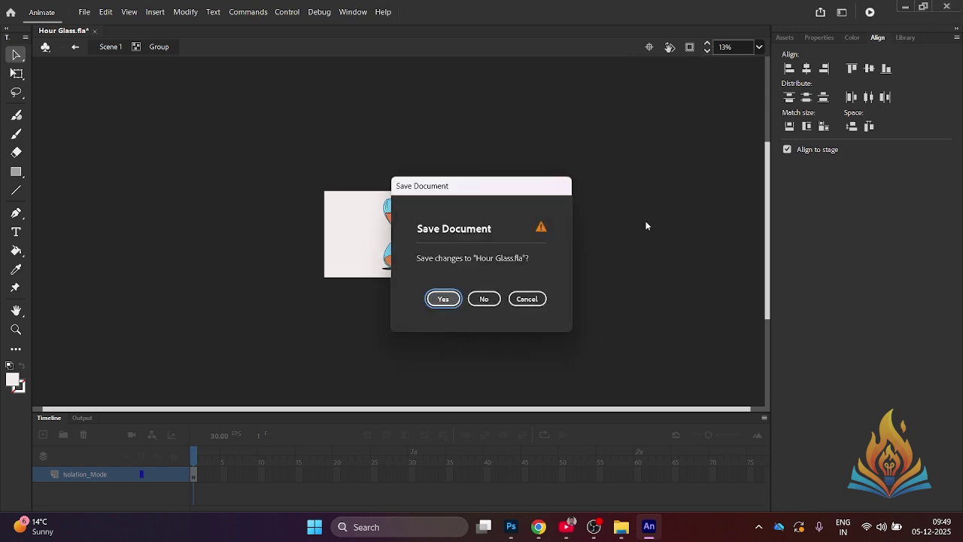
click(482, 300)
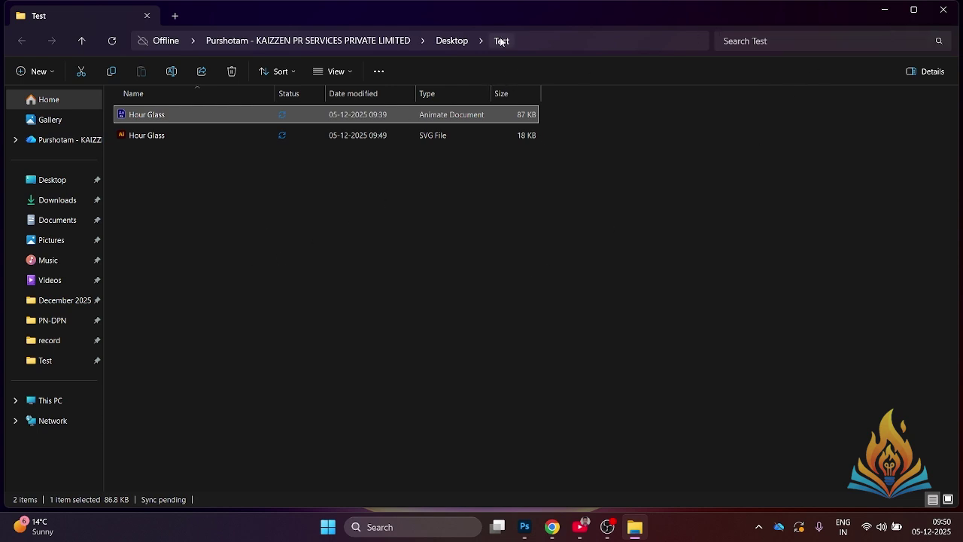
click(943, 9)
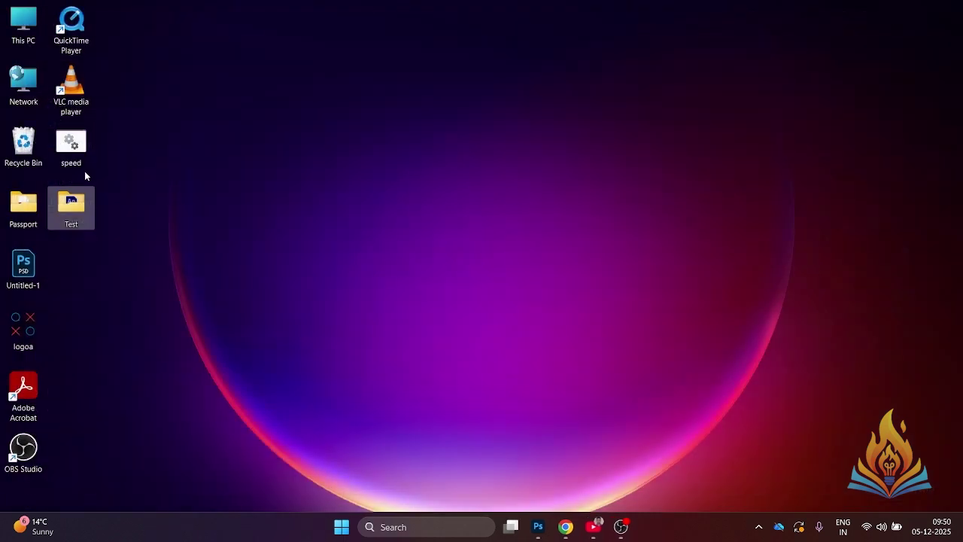
double_click(71, 214)
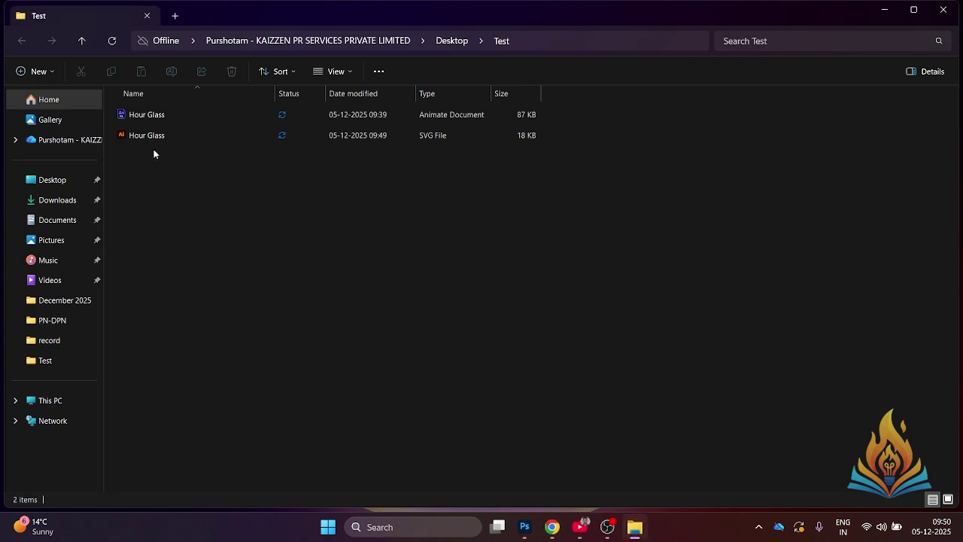
Step: Display the files in the Test folder as extra large icons
right_click(187, 180)
mouse_move(341, 190)
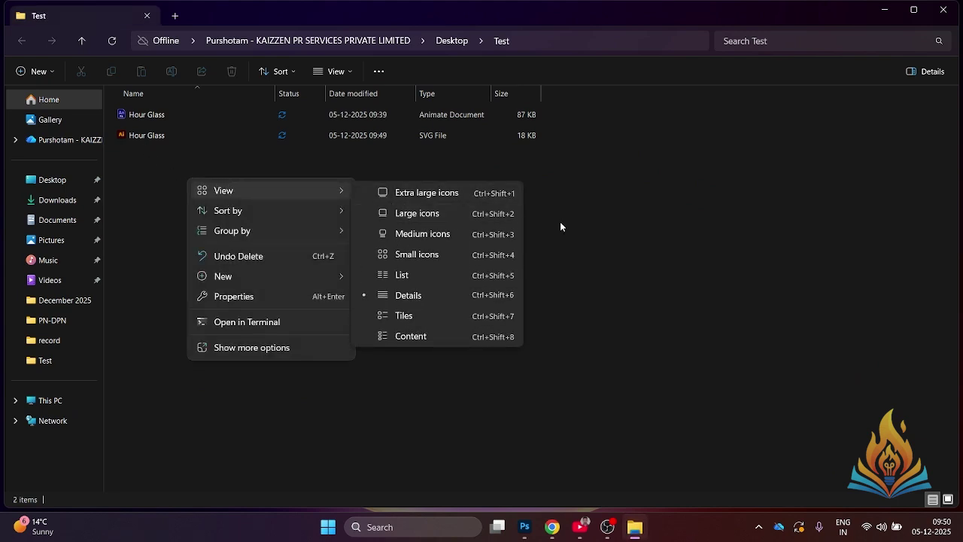
click(621, 229)
click(153, 138)
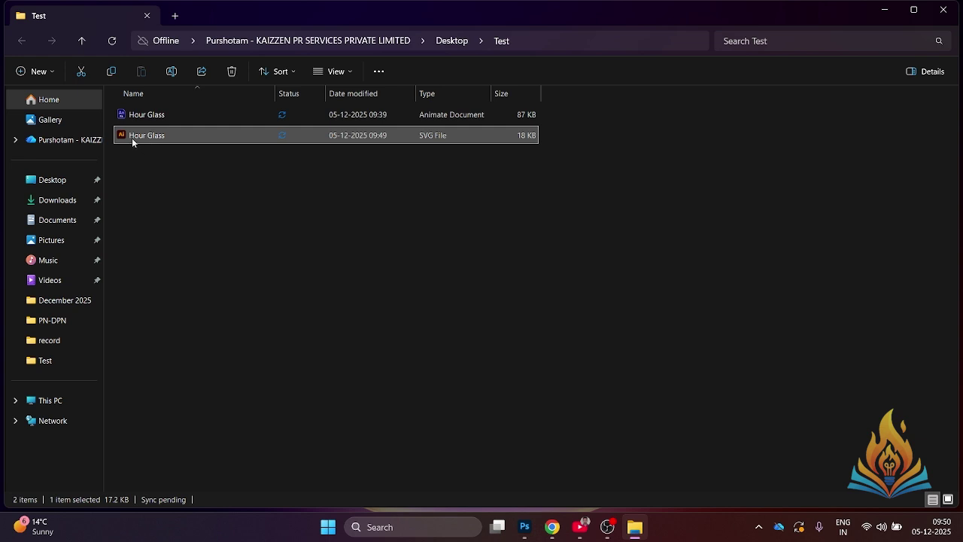
right_click(336, 183)
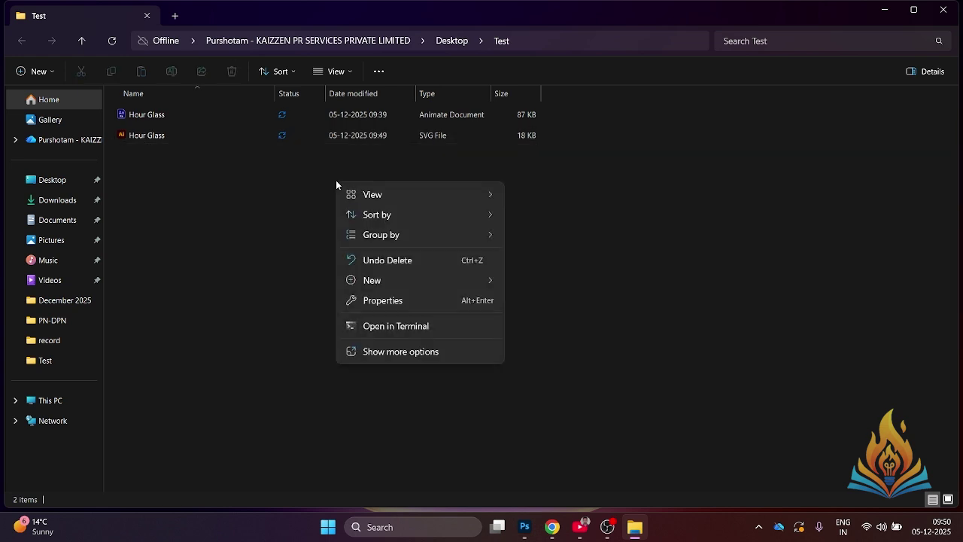
mouse_move(496, 194)
click(567, 194)
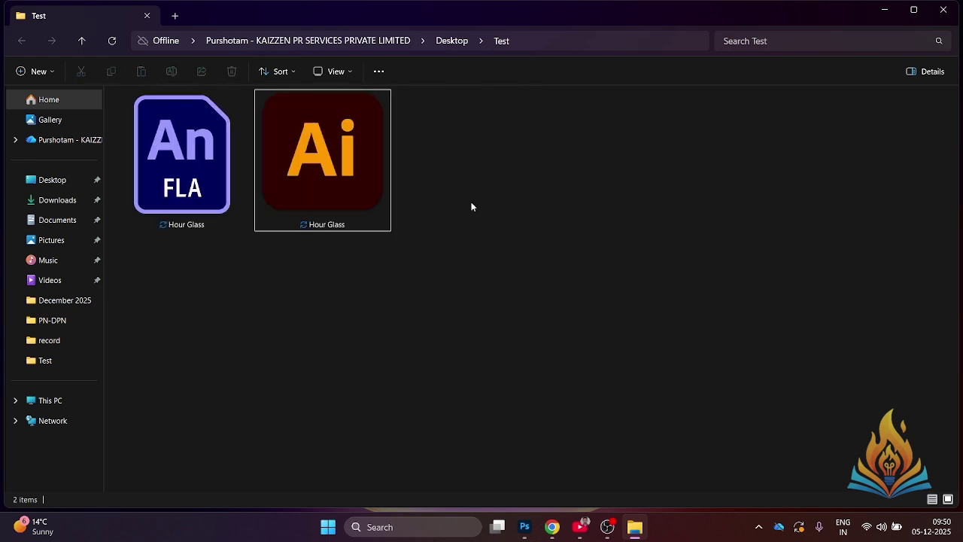
Step: Open the exported Hour Glass SVG file from the Test folder in Adobe Illustrator
click(180, 162)
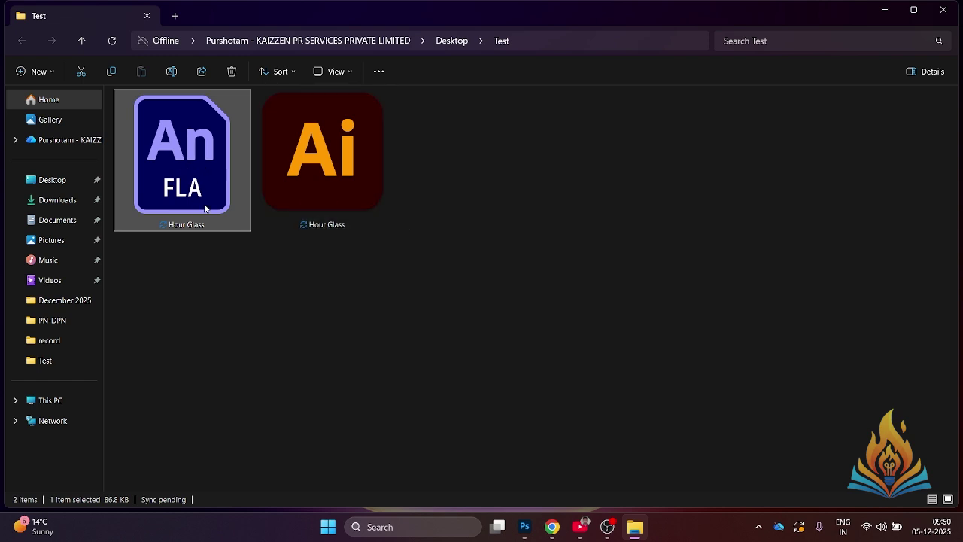
mouse_move(325, 190)
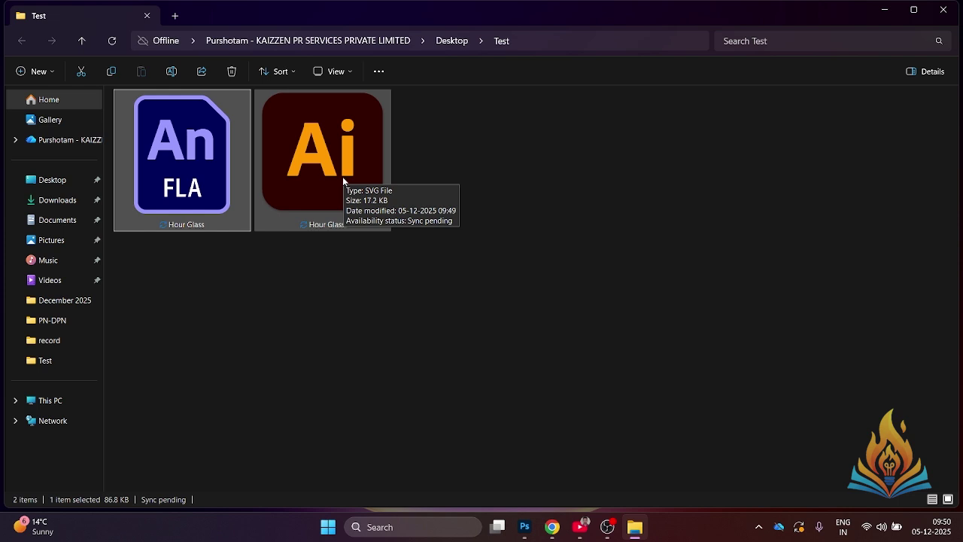
click(342, 180)
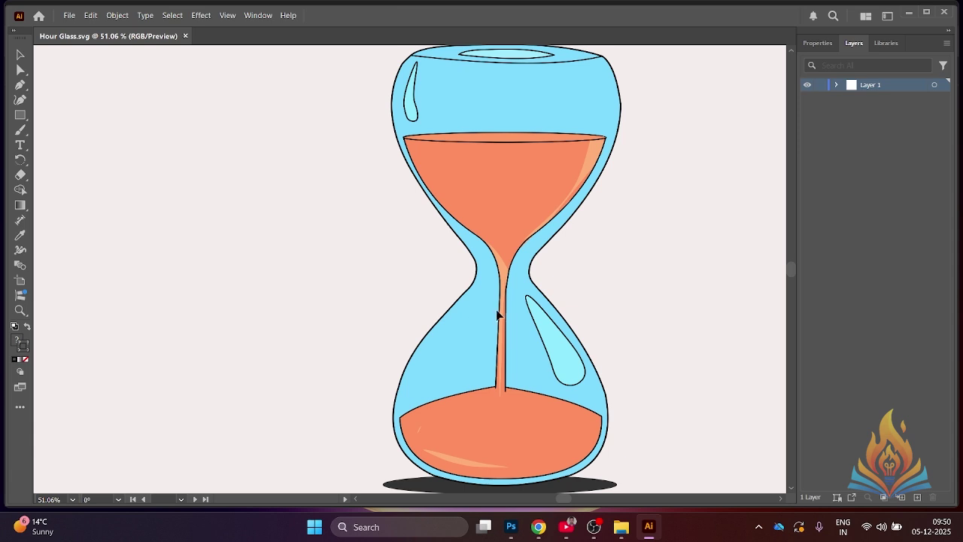
Step: Try moving the hourglass's blue glass fill and its light highlight shapes away from their outlines
scroll(497, 320, down, 2)
drag(587, 318, 485, 280)
drag(414, 319, 484, 316)
drag(328, 332, 395, 322)
Step: Undo all the moves of the hourglass's fill and highlight shapes
key(ctrl+z)
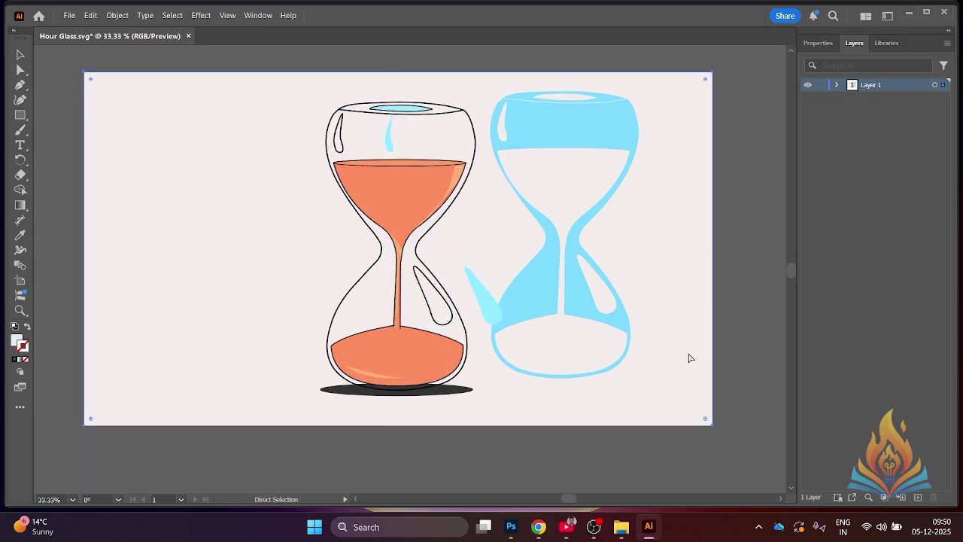
key(ctrl+z)
key(ctrl+z)
key(ctrl+z)
key(ctrl+z)
key(ctrl+z)
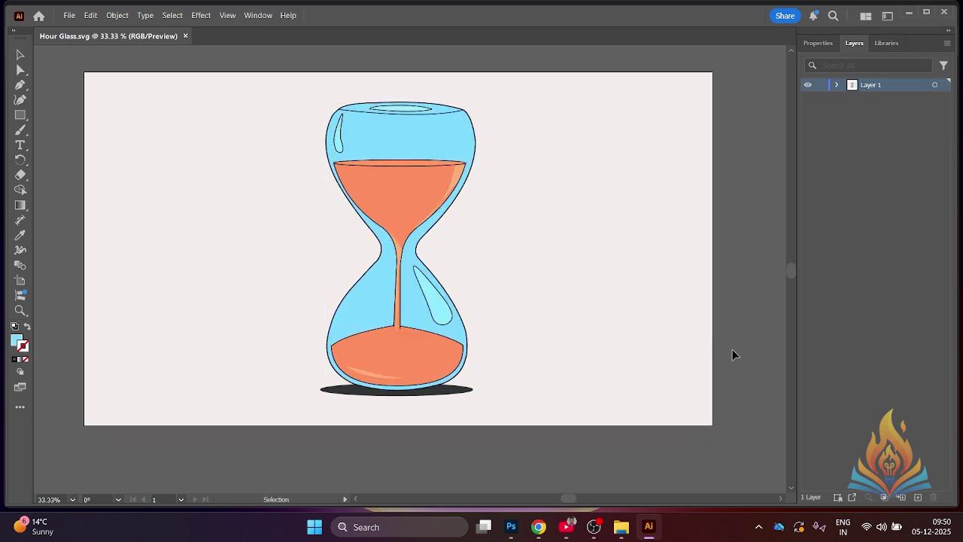
key(ctrl+minus)
key(v)
drag(329, 138, 547, 340)
key(a)
key(v)
click(716, 319)
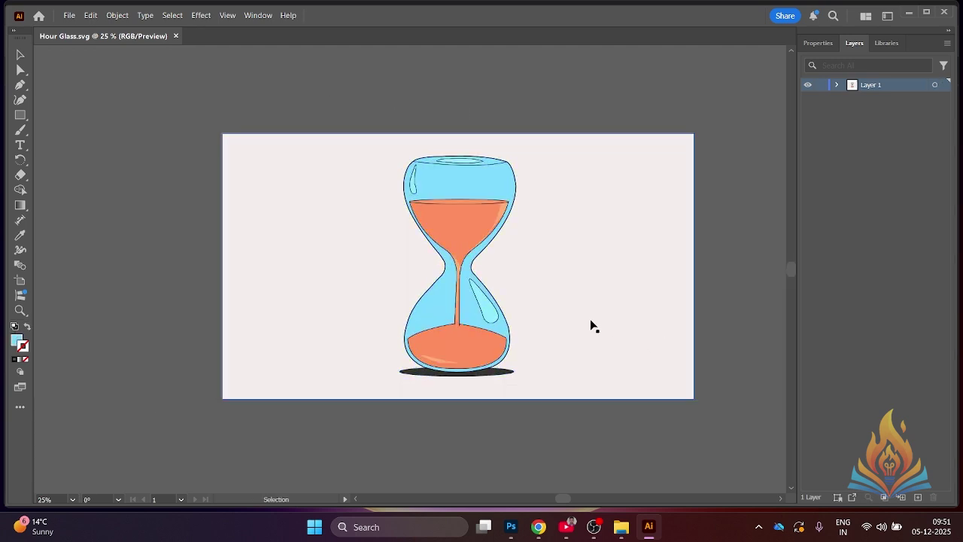
Step: Save a copy of the artwork on the computer as an Illustrator EPS file named Hour Glass in the Test folder
click(68, 15)
click(98, 138)
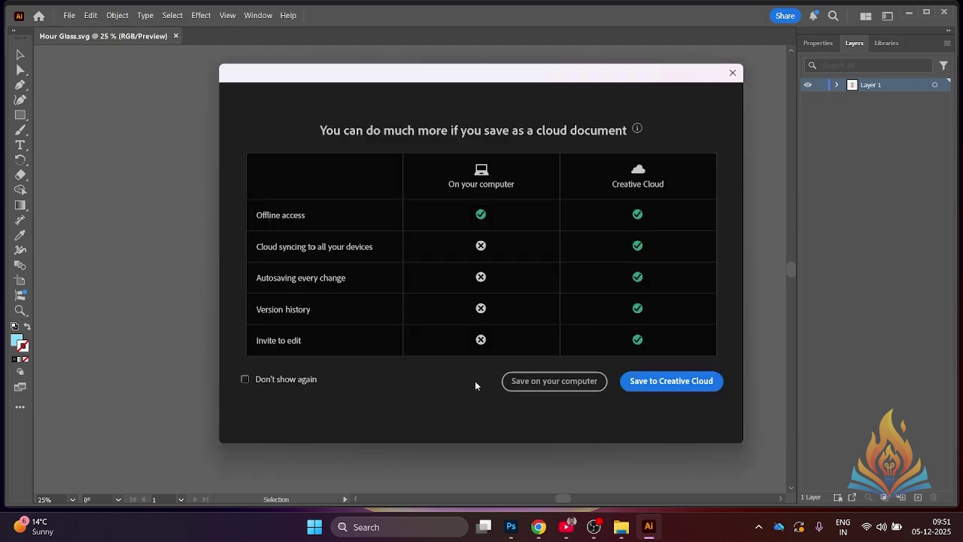
click(557, 382)
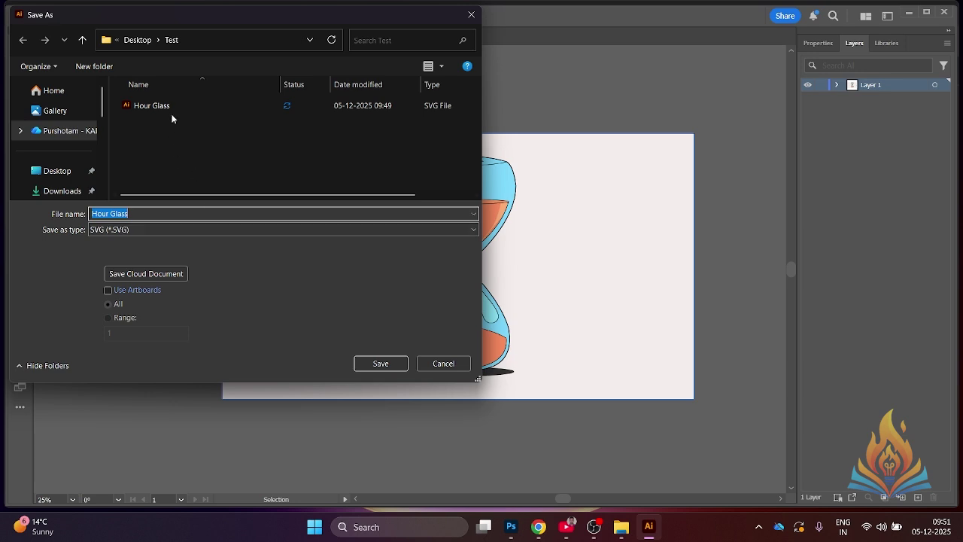
click(175, 229)
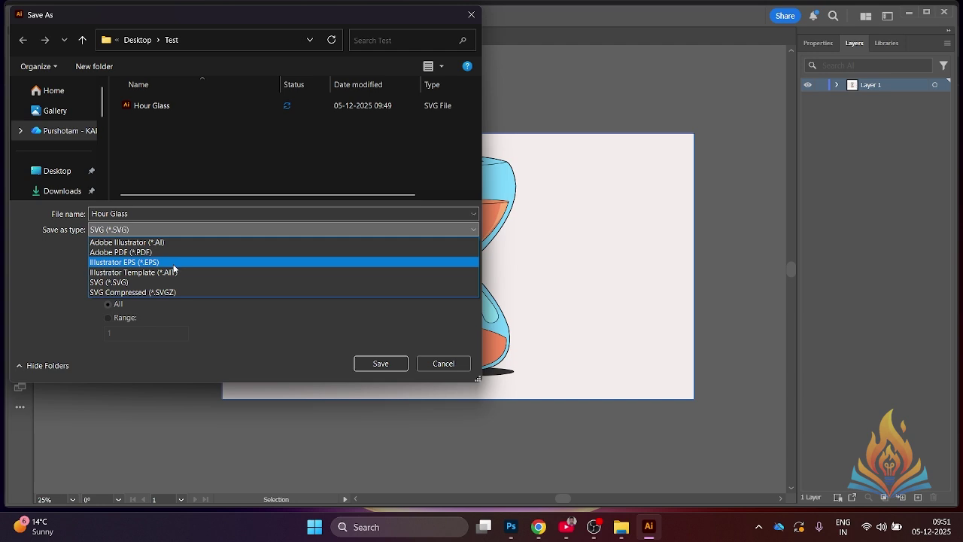
click(174, 267)
click(208, 227)
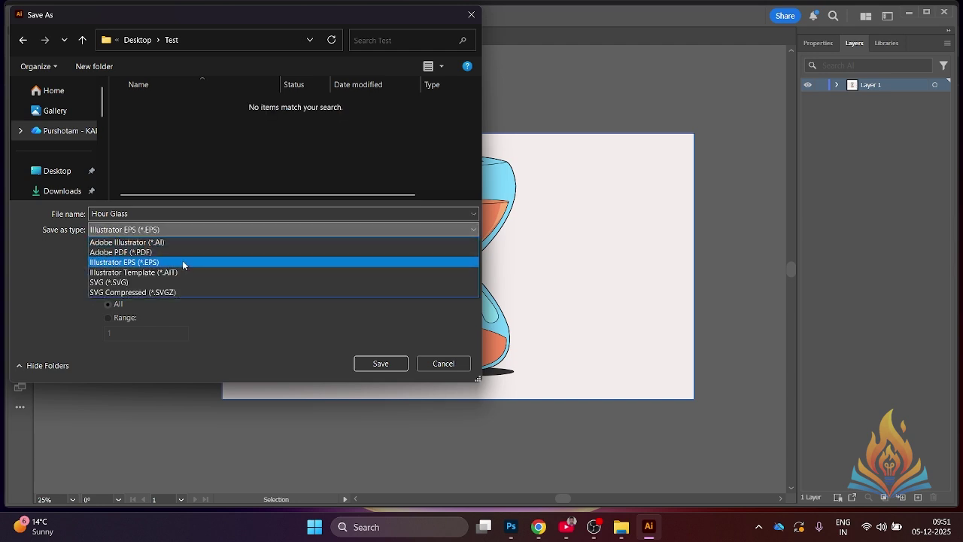
click(182, 261)
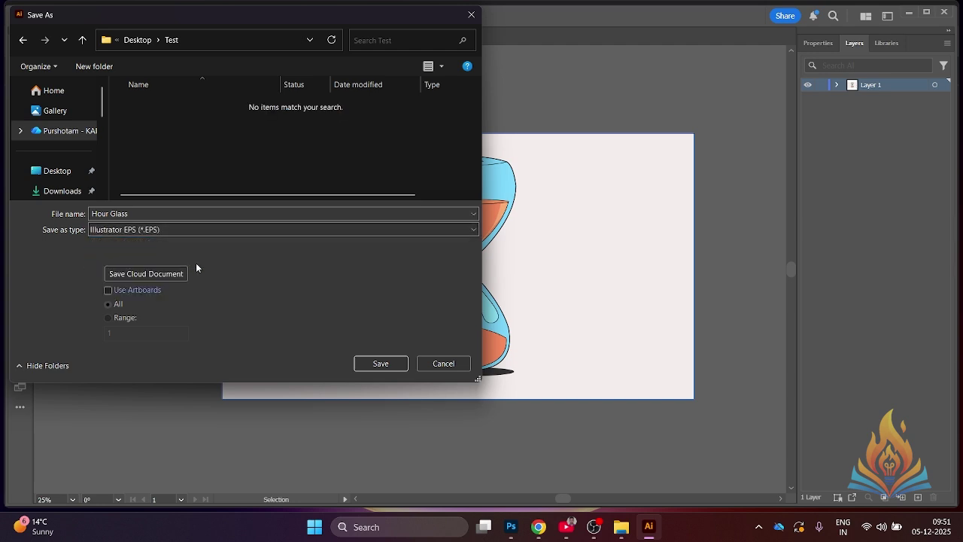
click(380, 364)
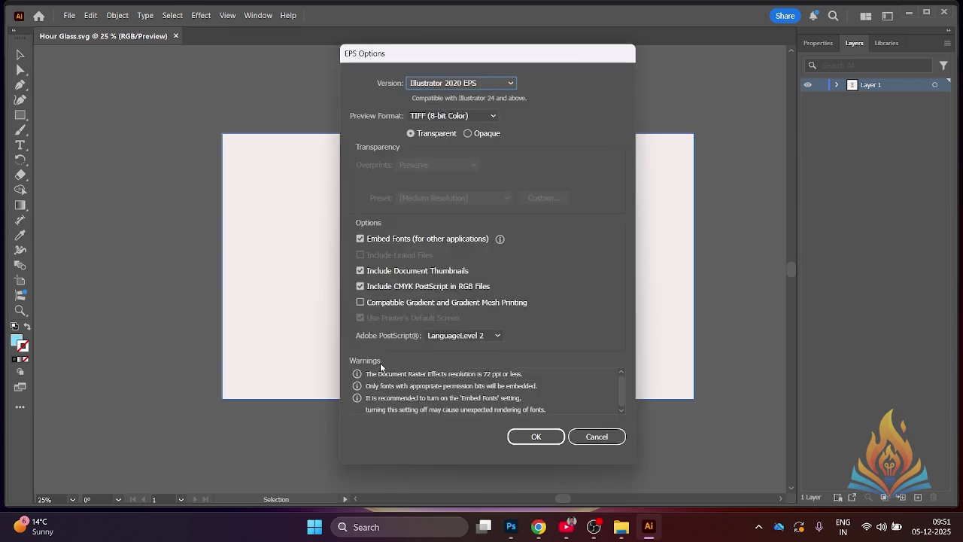
Step: Set the EPS version to Illustrator 8 EPS and complete the save in the legacy format
click(489, 83)
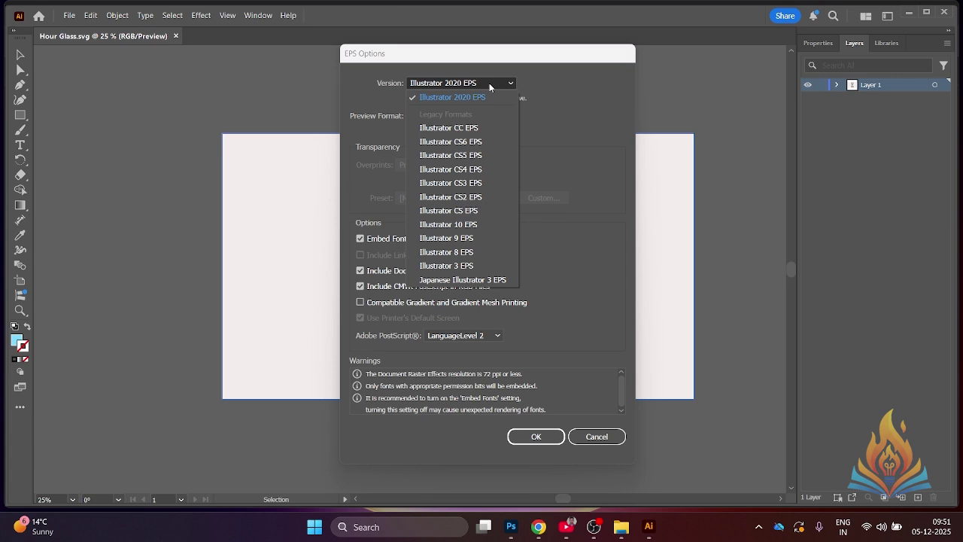
click(455, 254)
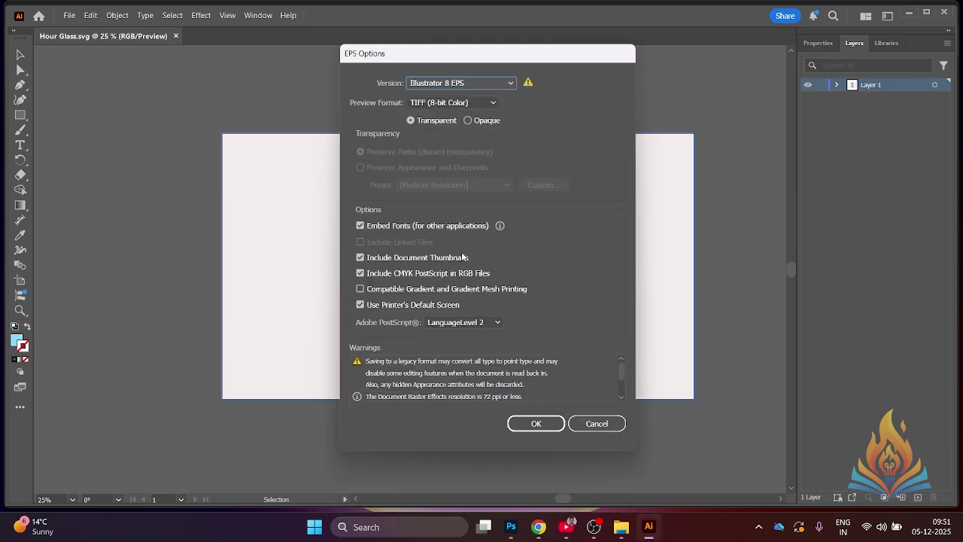
click(555, 423)
click(554, 286)
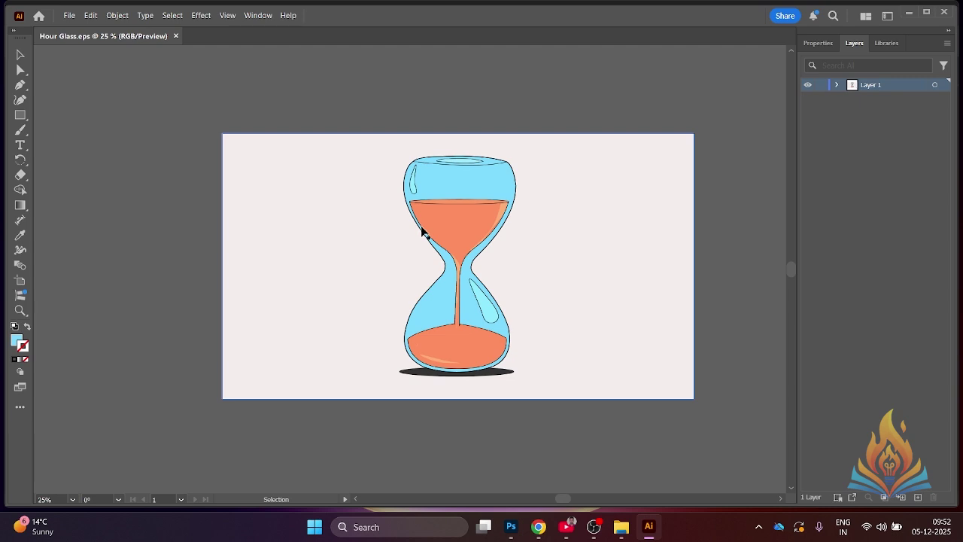
Step: Close the Hour Glass.eps document and reopen the EPS file from the Test folder with Adobe Illustrator 2025
click(176, 35)
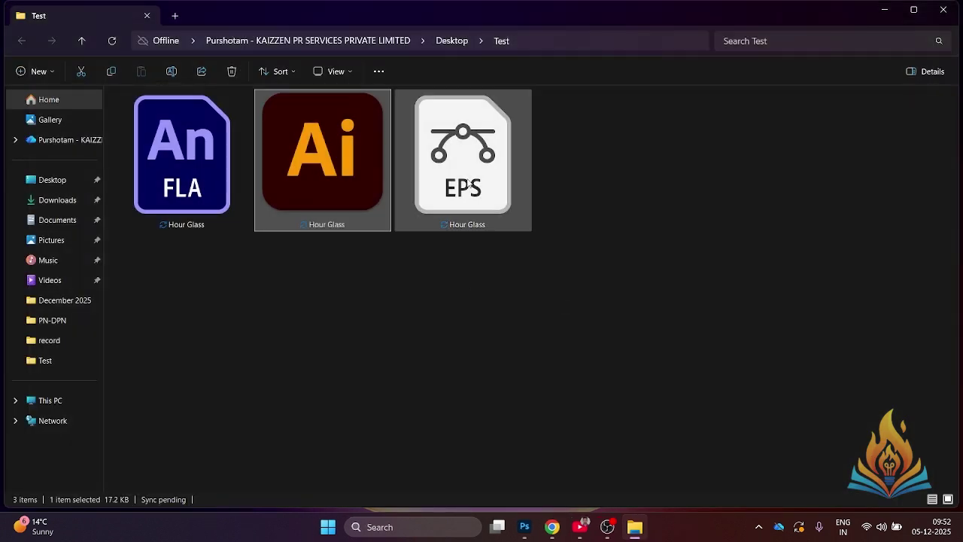
click(468, 182)
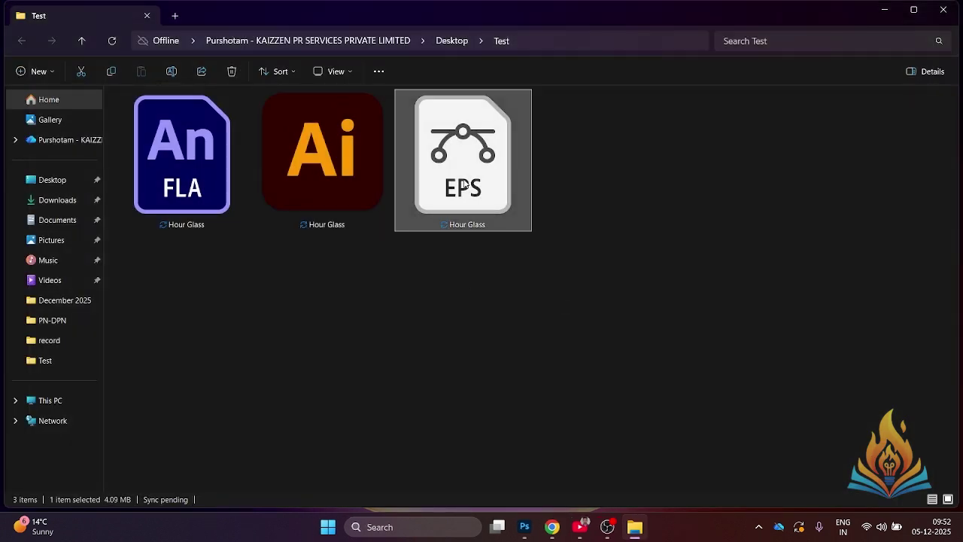
right_click(466, 167)
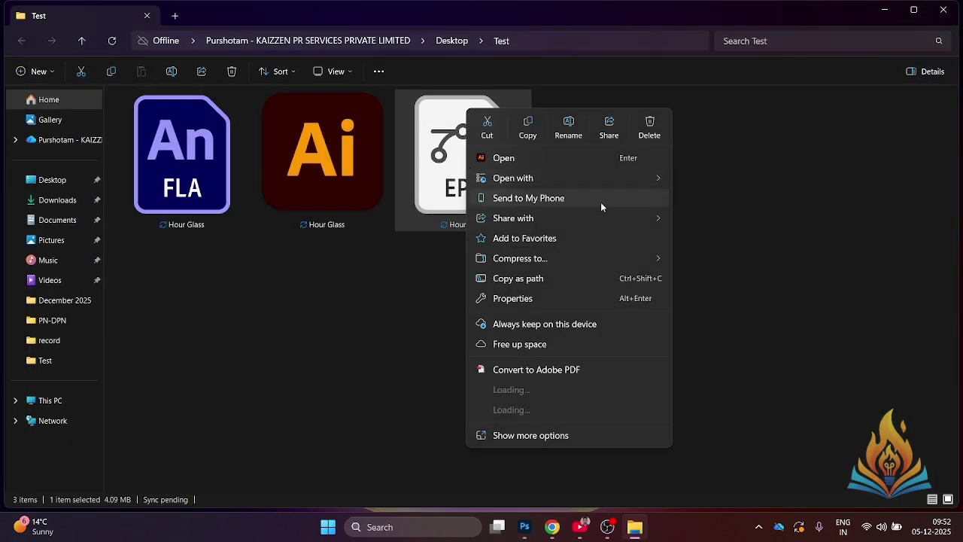
mouse_move(650, 177)
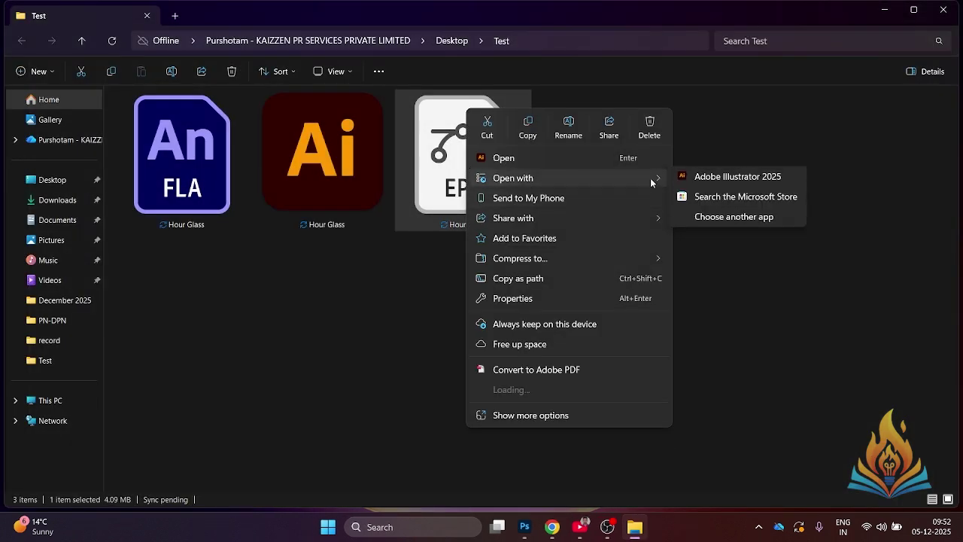
click(709, 181)
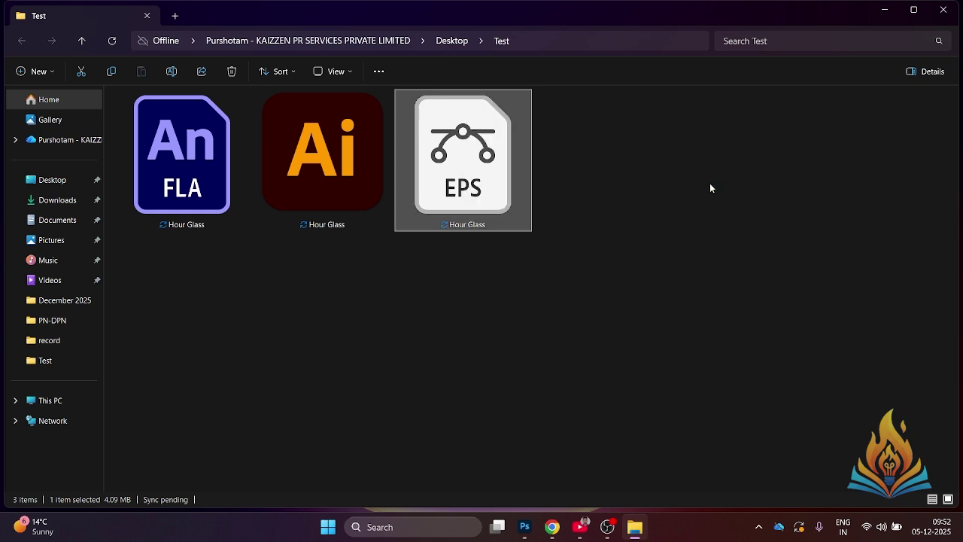